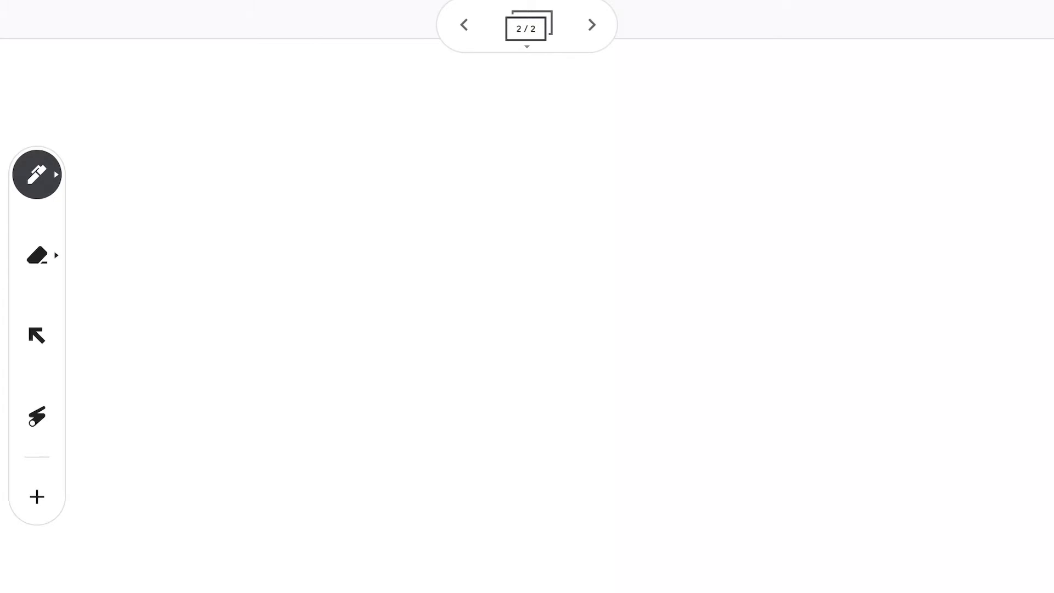
- Draw a green circle near the top of the frame with the assistive shape drawing tool
left_click(36, 175)
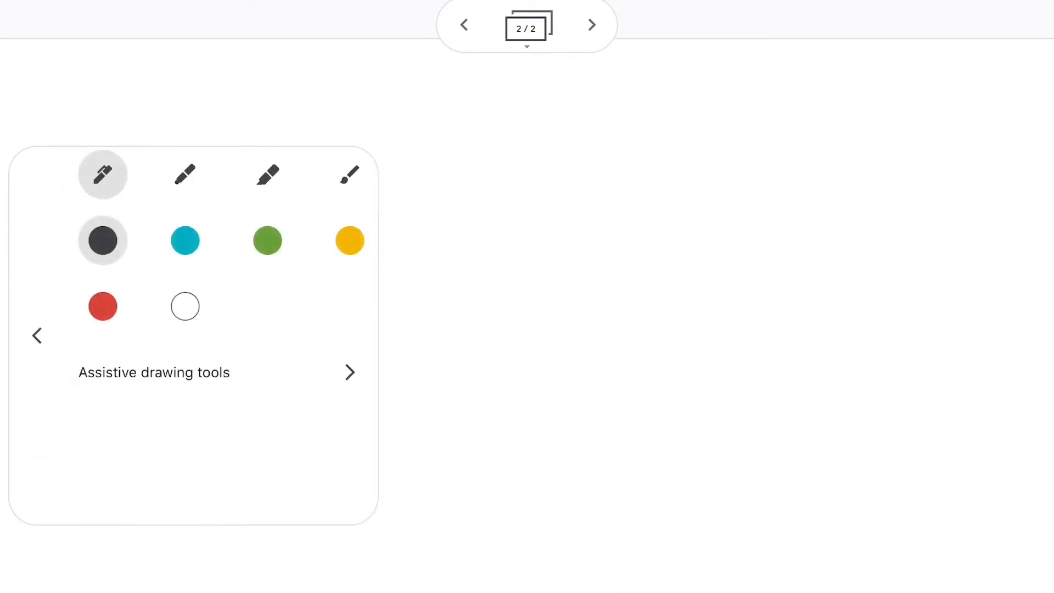
left_click(185, 241)
left_click(268, 240)
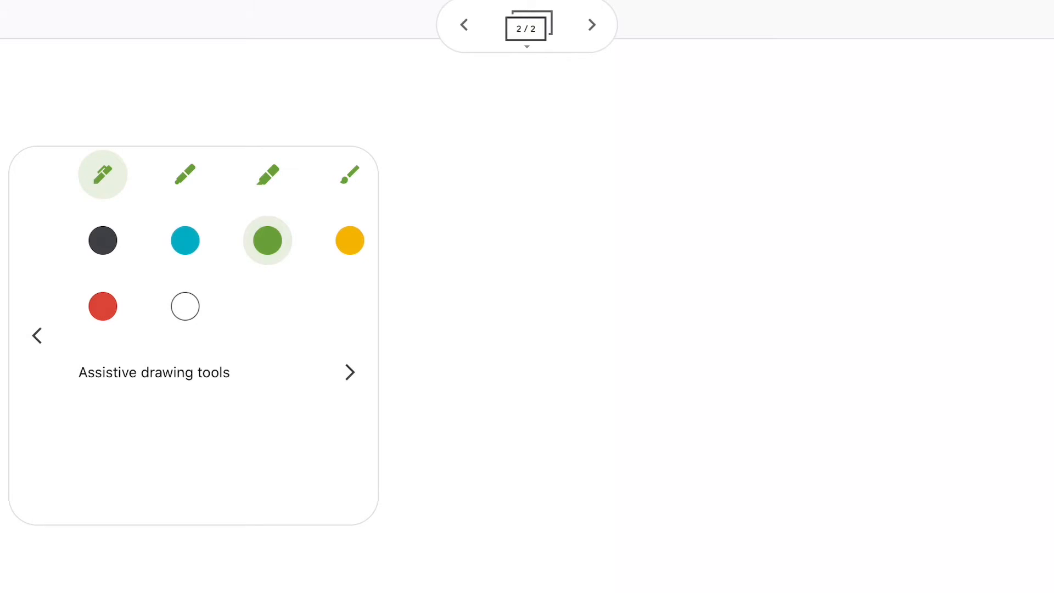
left_click(350, 373)
left_click(185, 438)
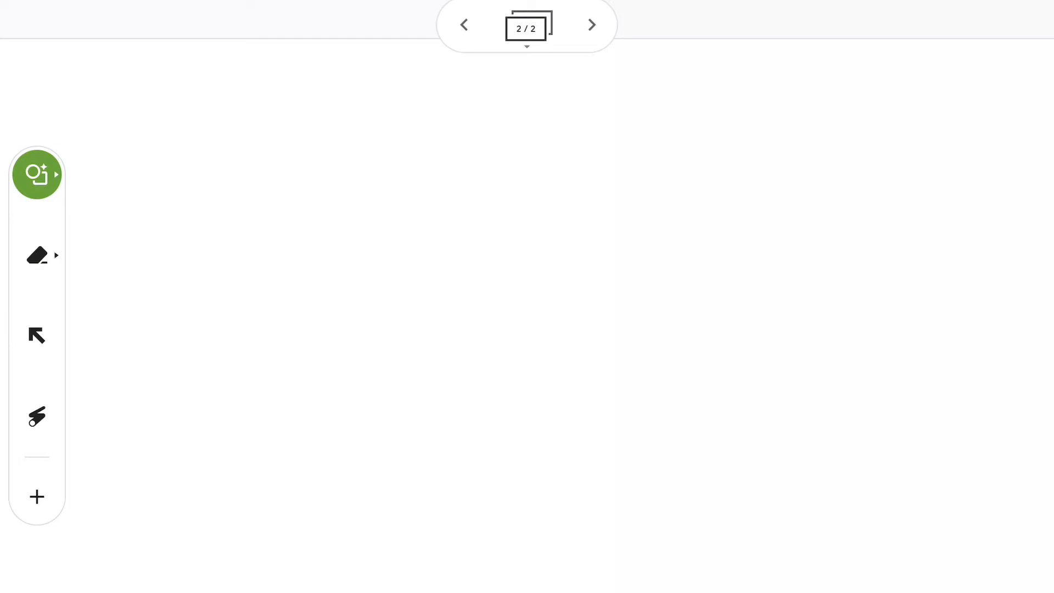
mouse_move(205, 187)
left_mouse_down()
mouse_move(288, 216)
mouse_move(200, 130)
mouse_move(204, 182)
left_mouse_up()
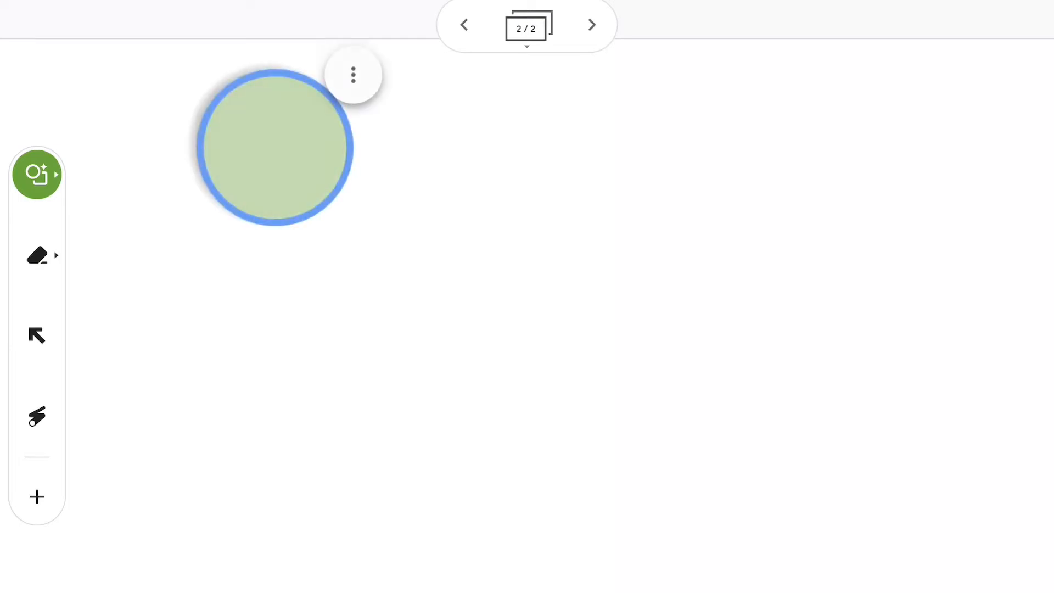
- Draw a yellow rectangle beside the green circle and a yellow triangle beyond it with the assistive shape drawing tool
left_click(36, 174)
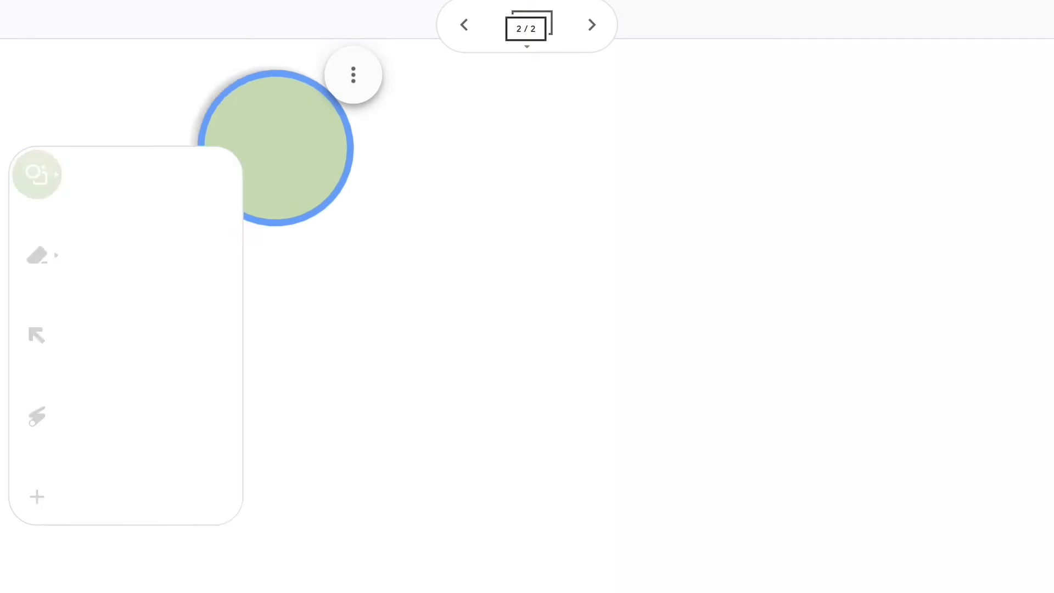
left_click(350, 241)
mouse_move(475, 102)
left_mouse_down()
mouse_move(478, 212)
mouse_move(620, 100)
mouse_move(462, 108)
left_mouse_up()
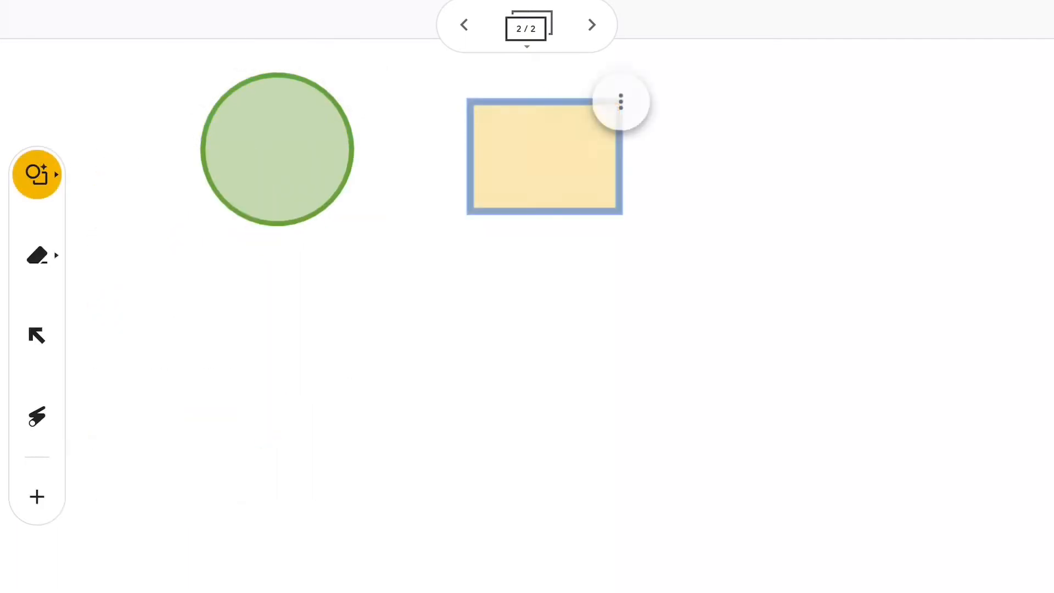
left_click(705, 260)
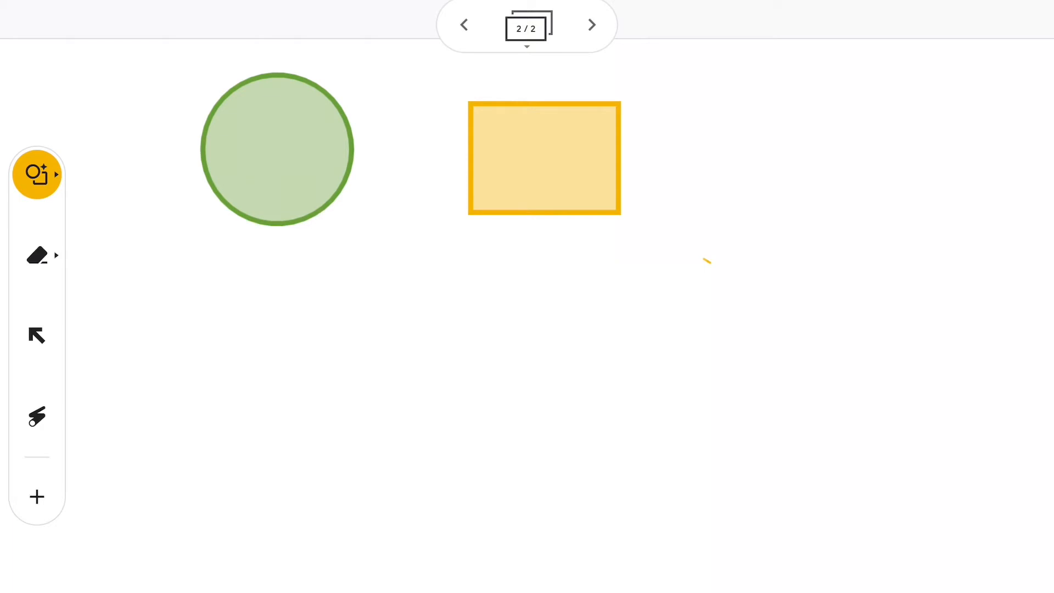
mouse_move(781, 212)
left_mouse_down()
mouse_move(831, 96)
mouse_move(901, 212)
mouse_move(782, 209)
left_mouse_up()
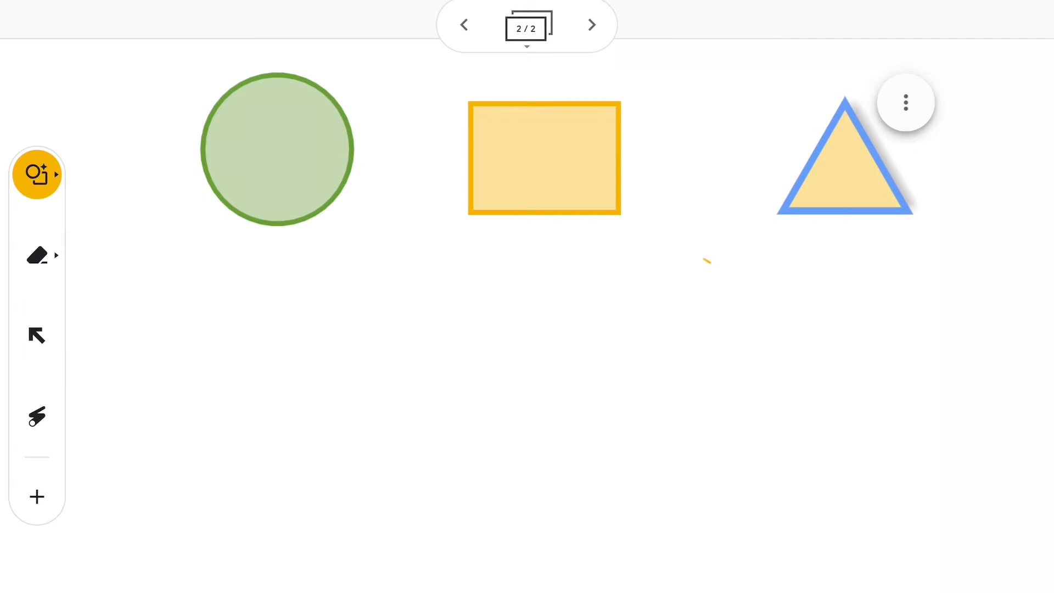
- Move the yellow triangle below the rectangle and enlarge it to roughly twice its size
left_click(37, 335)
left_click_drag(848, 173, 706, 342)
left_click_drag(766, 377, 558, 521)
left_click_drag(459, 426, 475, 429)
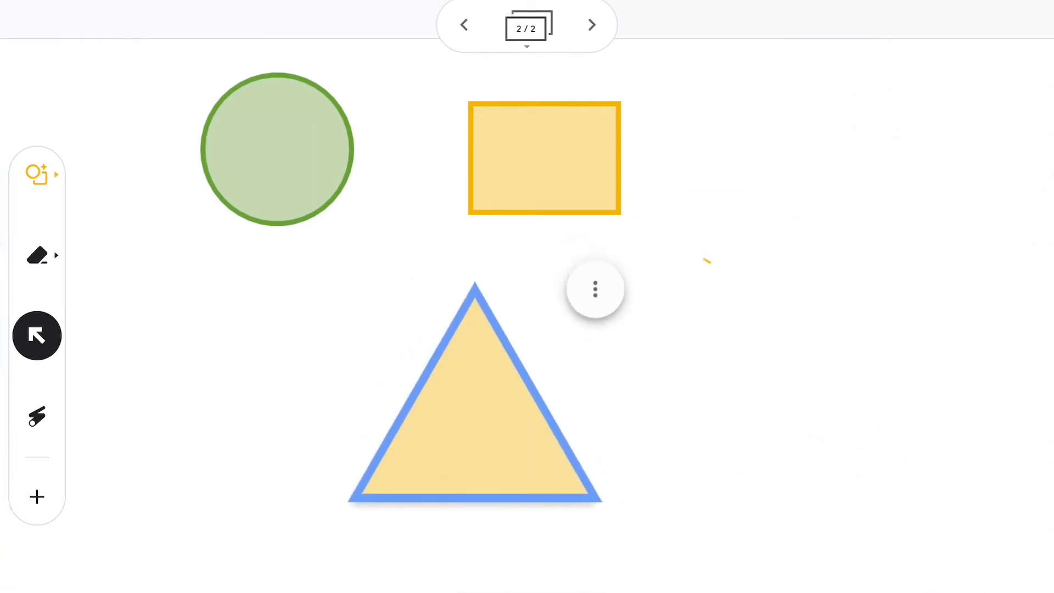
left_click_drag(475, 429, 494, 416)
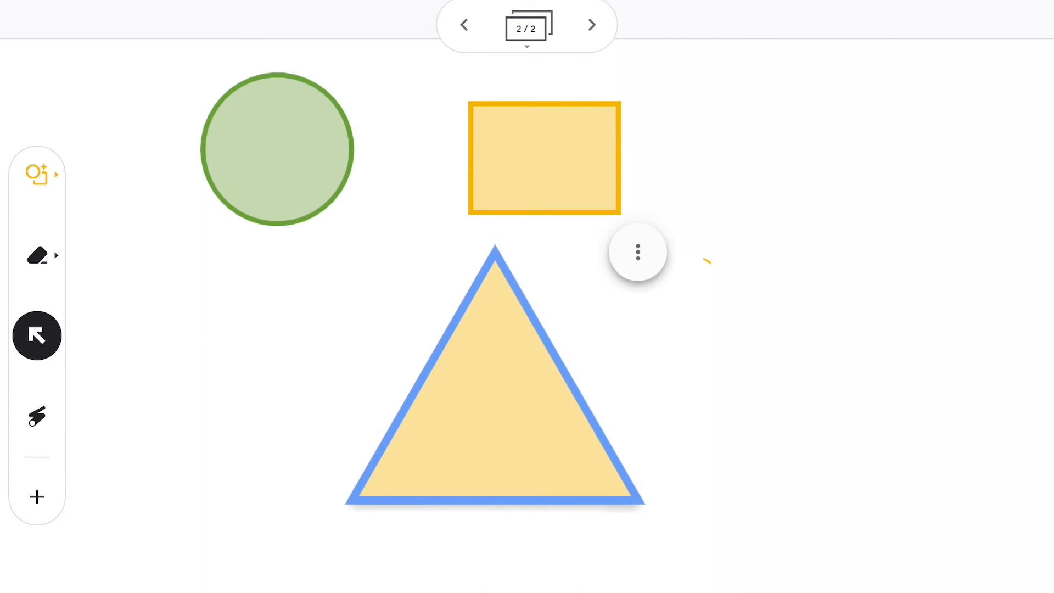
- Draw a yellow figure eight with the shape drawing tool and a red one below it with the plain pen
left_click(36, 174)
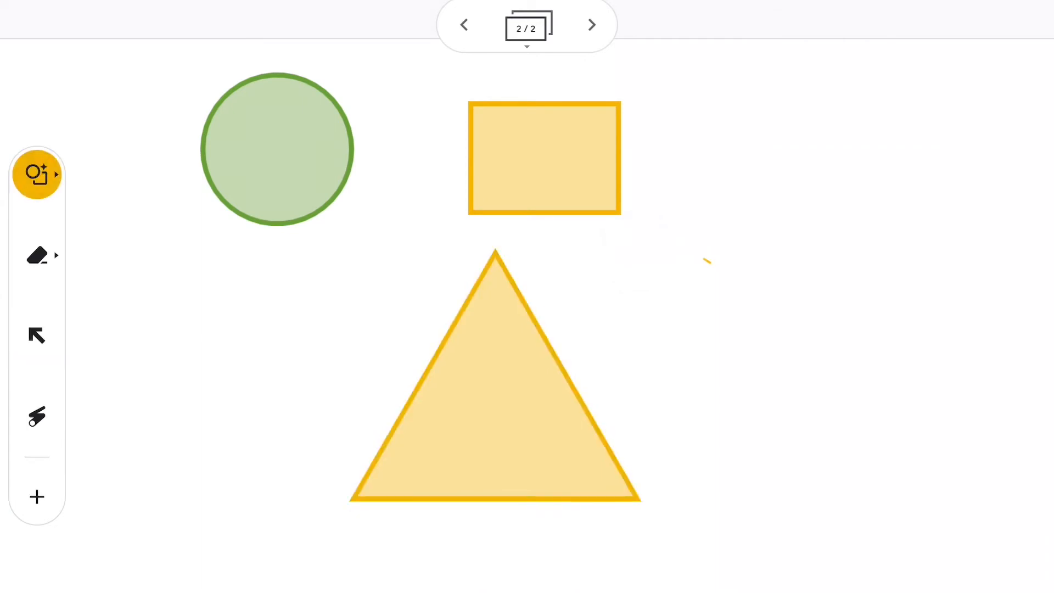
mouse_move(942, 158)
left_mouse_down()
mouse_move(926, 154)
mouse_move(813, 283)
mouse_move(941, 157)
left_mouse_up()
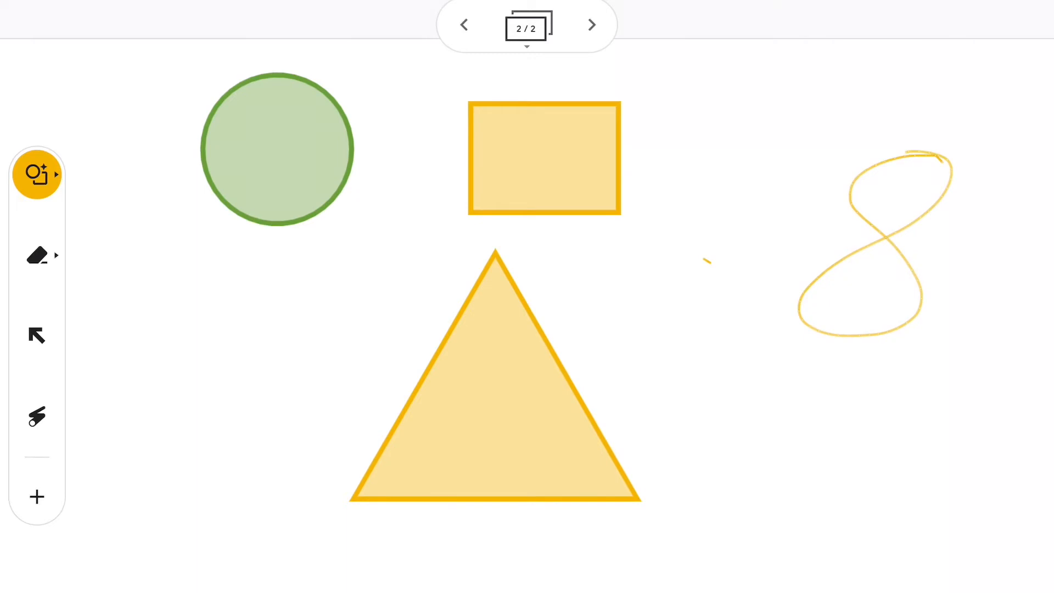
left_click(37, 174)
left_click(103, 174)
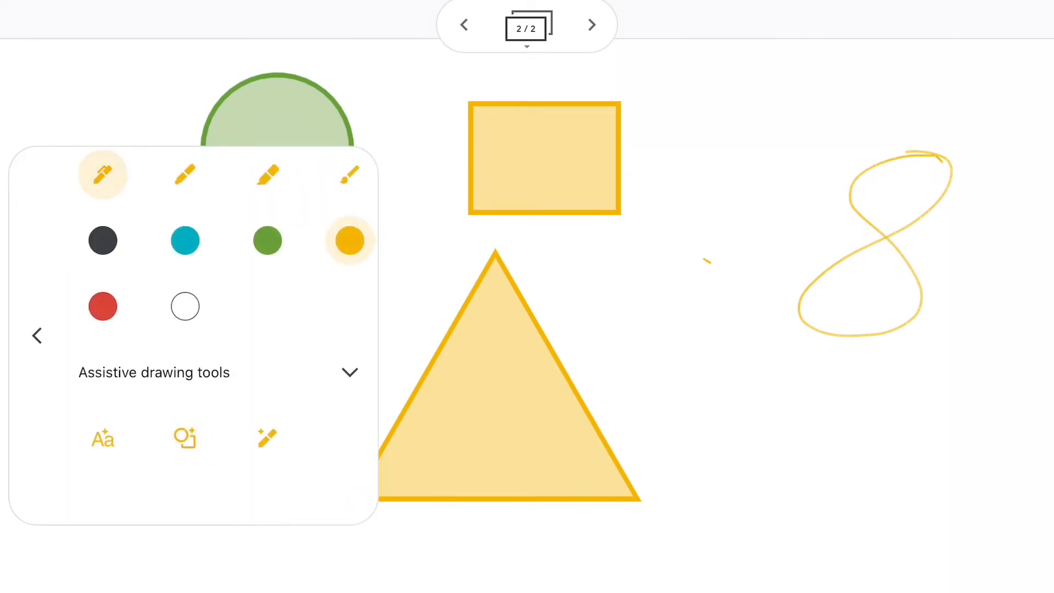
left_click(268, 240)
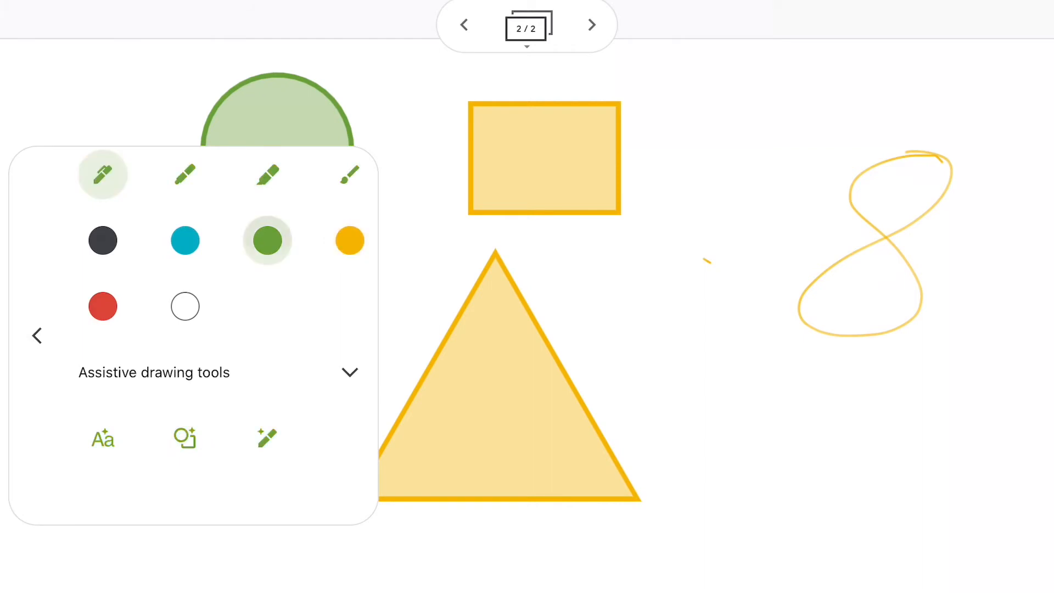
left_click(103, 307)
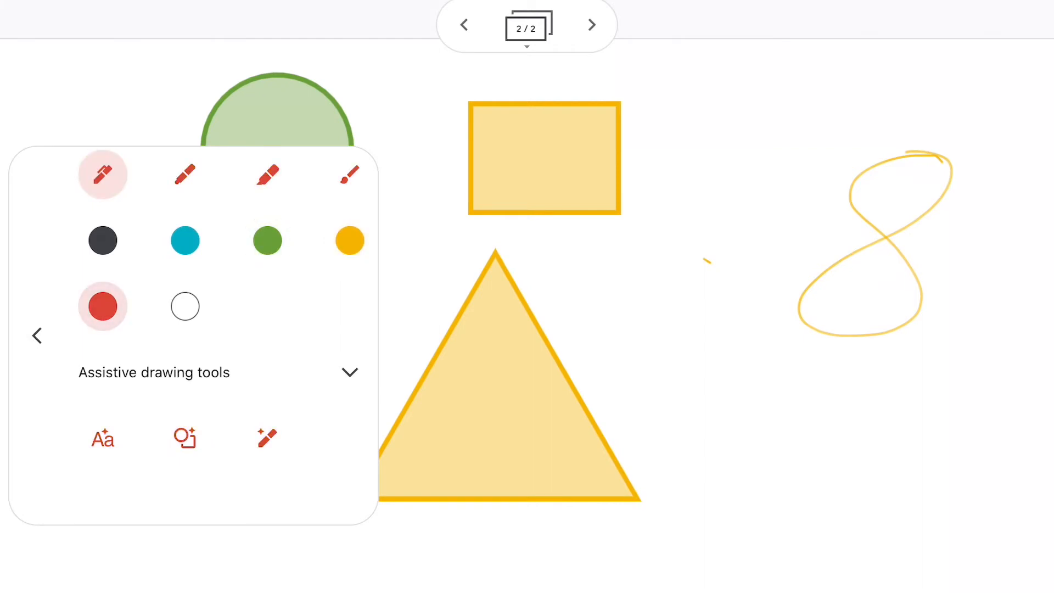
mouse_move(941, 384)
left_mouse_down()
mouse_move(829, 512)
mouse_move(909, 393)
left_mouse_up()
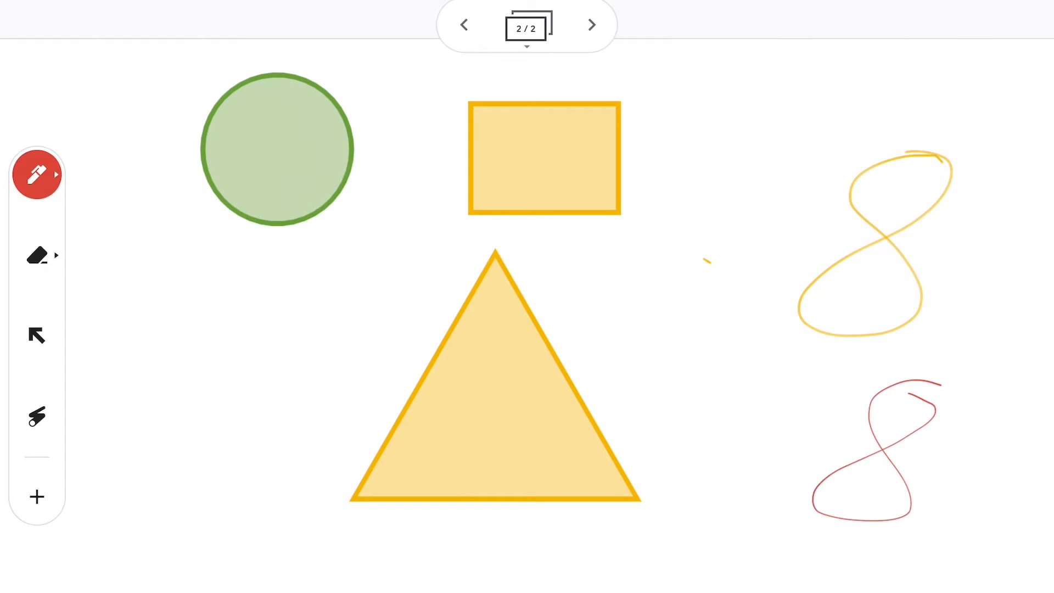
- Circle the stray yellow mark in red, and erase it together with the circle and both figure eights
mouse_move(700, 273)
left_mouse_down()
mouse_move(753, 260)
mouse_move(693, 275)
left_mouse_up()
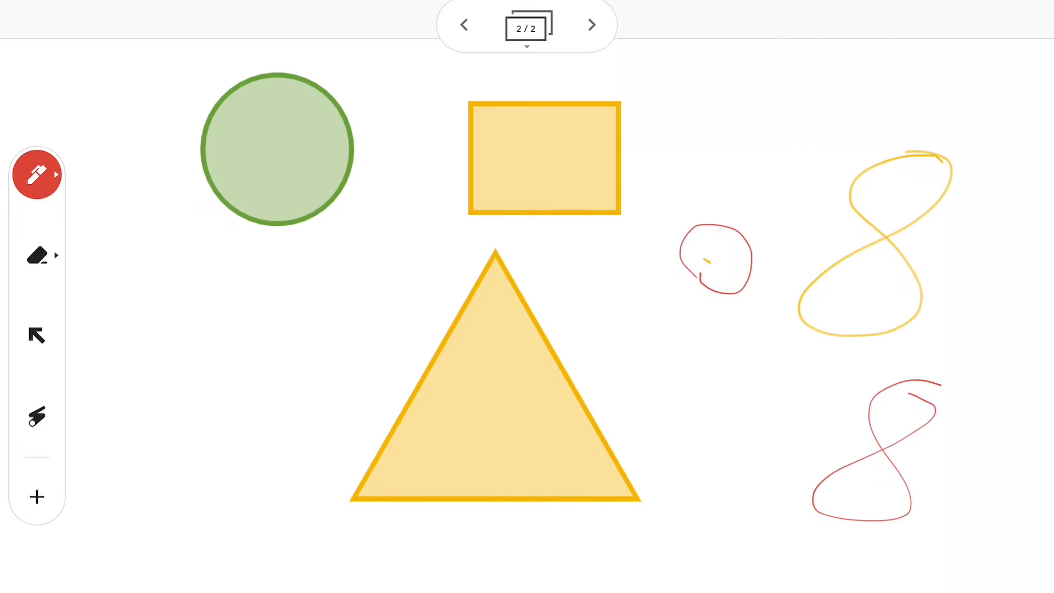
left_click(37, 255)
mouse_move(724, 228)
left_mouse_down()
mouse_move(690, 263)
mouse_move(721, 290)
mouse_move(717, 273)
mouse_move(816, 313)
mouse_move(939, 184)
mouse_move(846, 465)
mouse_move(892, 480)
mouse_move(862, 511)
mouse_move(913, 522)
mouse_move(797, 300)
mouse_move(845, 443)
mouse_move(892, 365)
left_mouse_up()
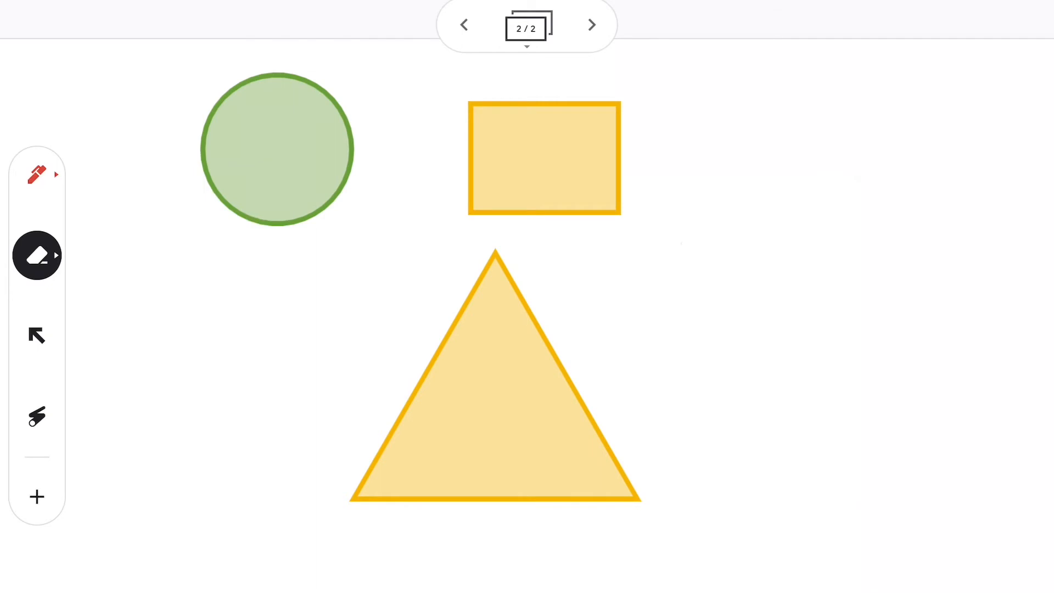
- Draw a blue right triangle and a blue pentagon below it with the assistive shape drawing tool
left_click(36, 174)
left_click(37, 175)
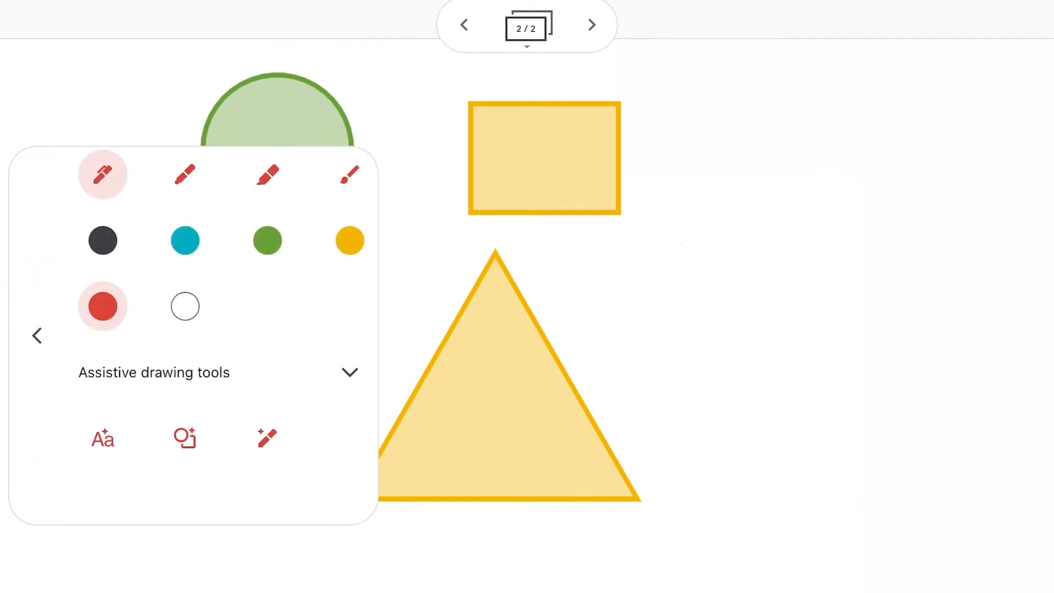
left_click(185, 439)
left_click(185, 240)
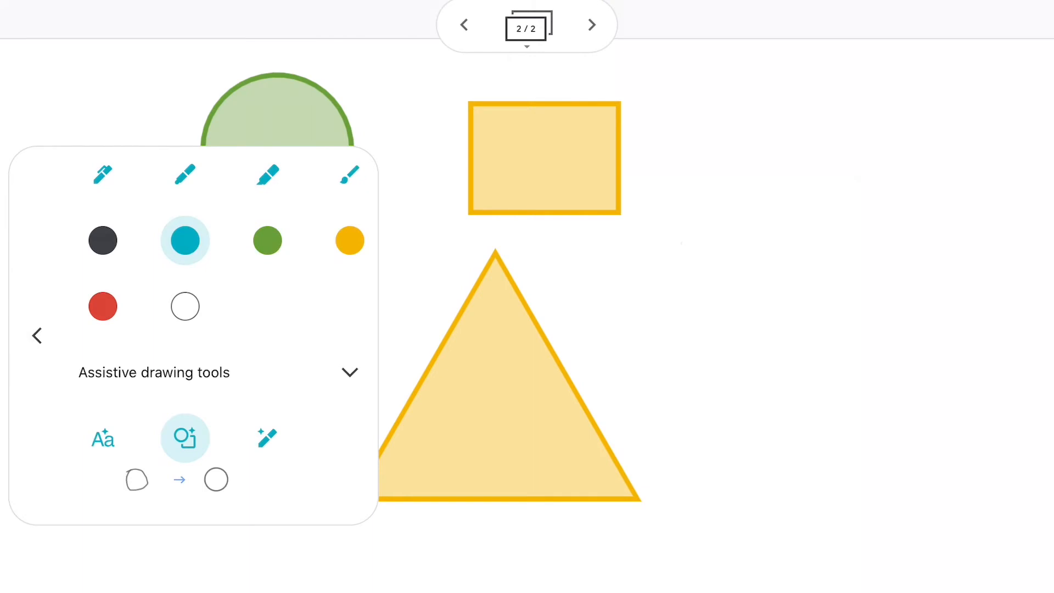
mouse_move(753, 125)
left_mouse_down()
mouse_move(823, 308)
mouse_move(773, 117)
left_mouse_up()
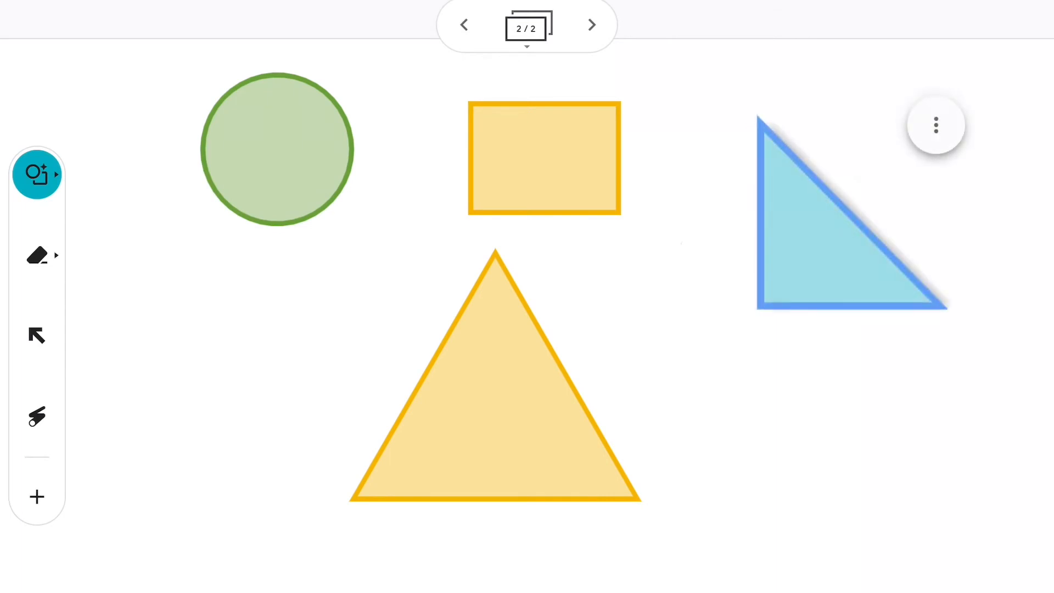
mouse_move(760, 471)
left_mouse_down()
mouse_move(913, 400)
mouse_move(918, 480)
mouse_move(781, 504)
left_mouse_up()
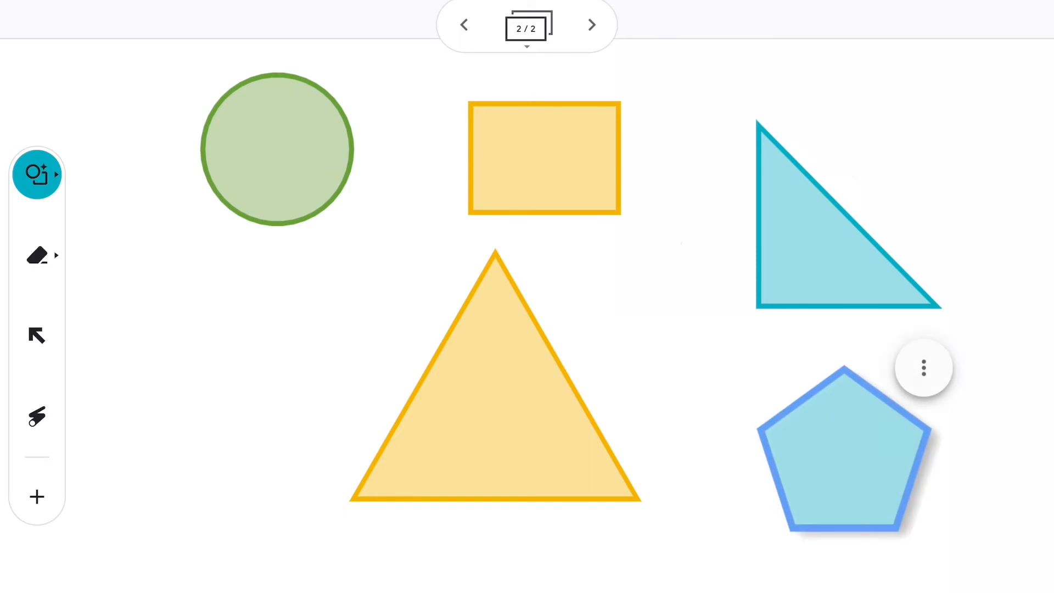
- Enlarge the green circle, and rotate and enlarge both the yellow rectangle and the blue pentagon
left_click_drag(484, 384, 511, 370)
left_click_drag(545, 158, 612, 191)
left_click_drag(277, 149, 289, 199)
left_click_drag(845, 440, 796, 443)
- Remove the large yellow triangle from the frame
left_click_drag(556, 408, 578, 435)
mouse_move(505, 363)
left_mouse_down()
mouse_move(492, 369)
mouse_move(528, 402)
mouse_move(517, 404)
mouse_move(586, 428)
mouse_move(569, 591)
left_mouse_up()
left_click(37, 336)
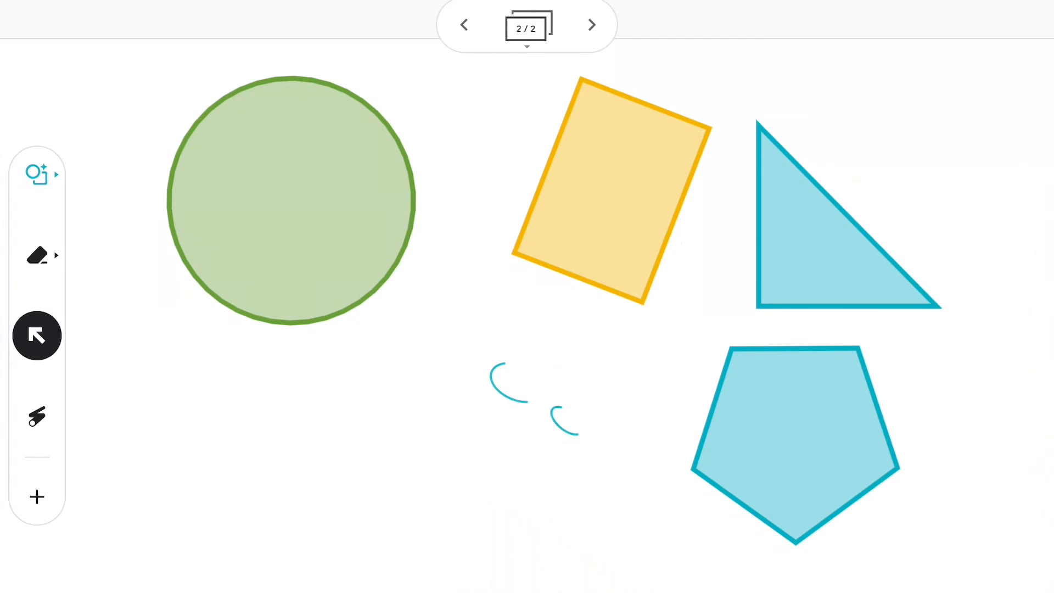
left_click(612, 191)
left_click(582, 80)
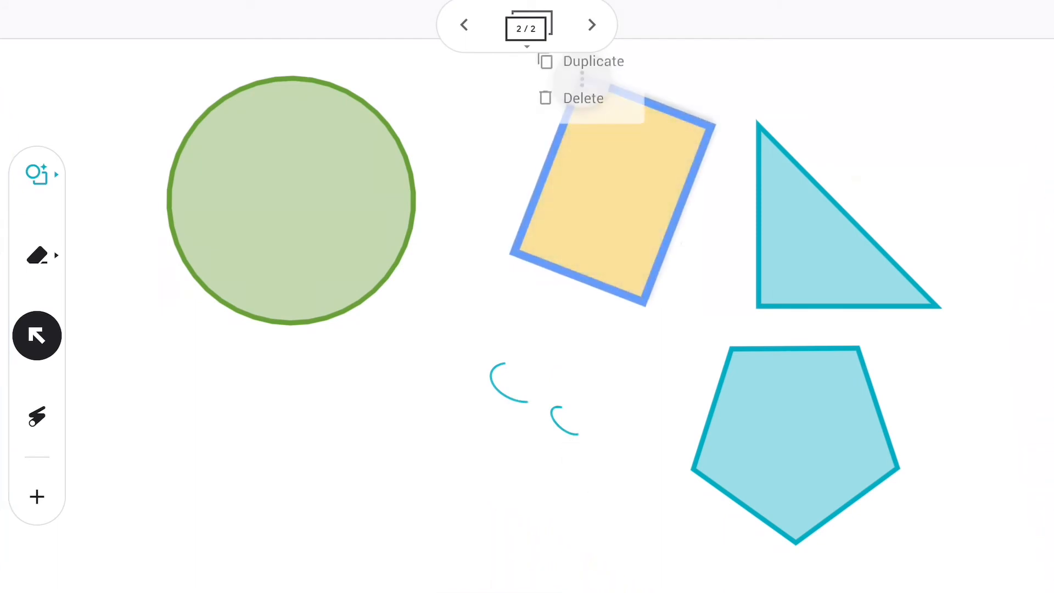
key("Escape")
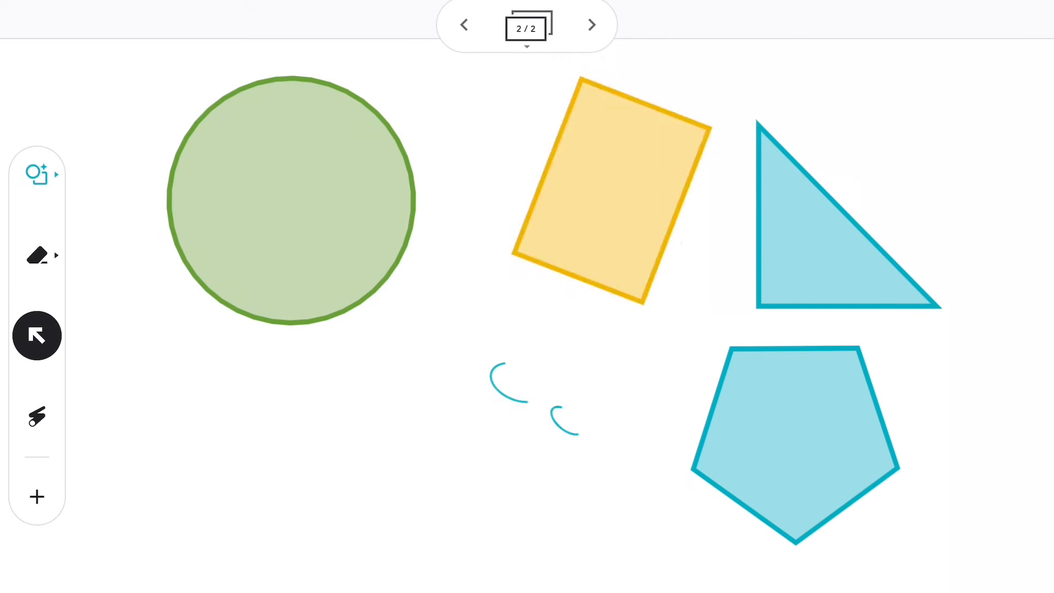
- Erase the two small blue strokes below the yellow rectangle
left_click(37, 255)
mouse_move(547, 352)
left_mouse_down()
mouse_move(511, 360)
mouse_move(552, 422)
mouse_move(581, 414)
left_mouse_up()
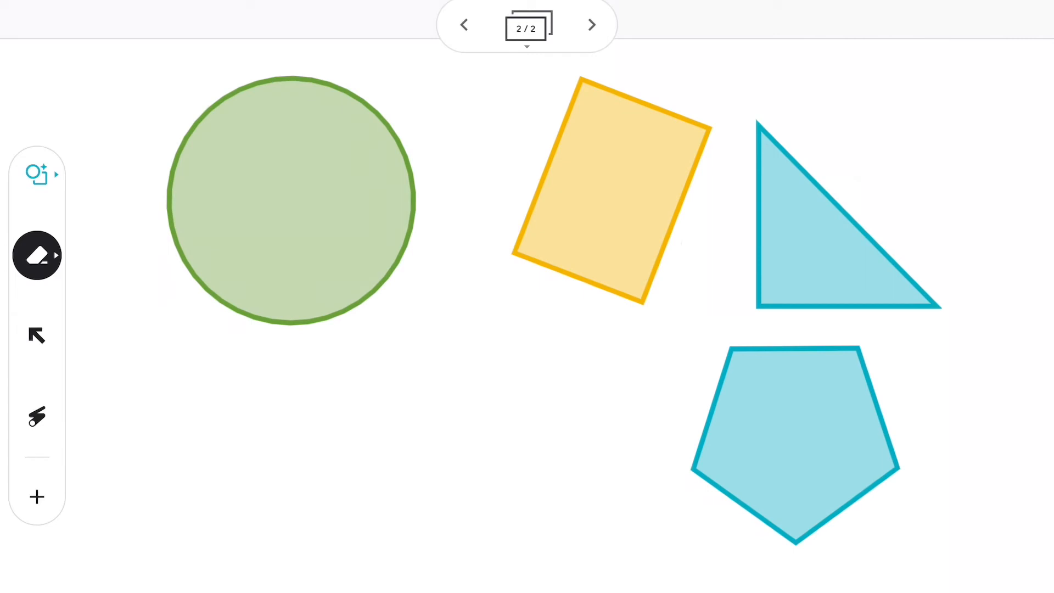
- Move the blue pentagon from frame 2 to a new frame 3
left_click(37, 335)
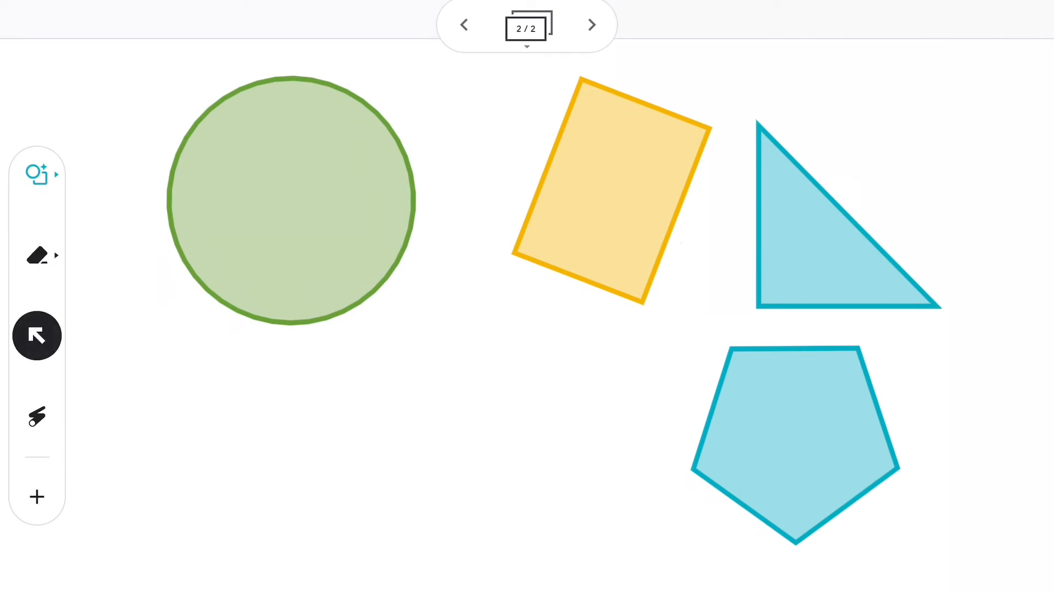
left_click(795, 440)
left_click_drag(796, 439, 1016, 352)
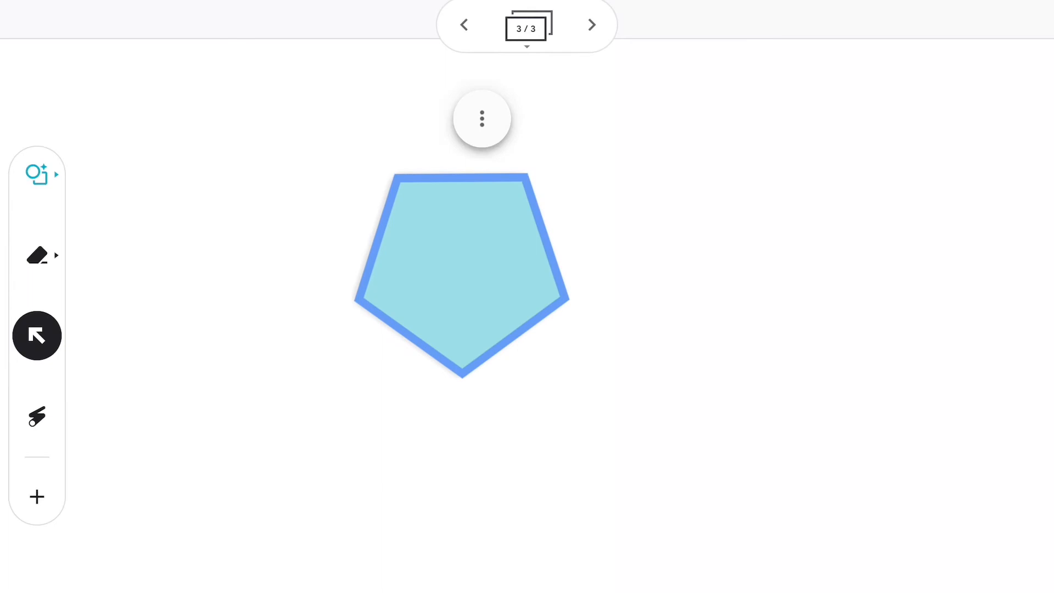
- Add a blank fourth frame after the pentagon's frame and delete it from the frame overview
left_click(592, 24)
left_click(464, 24)
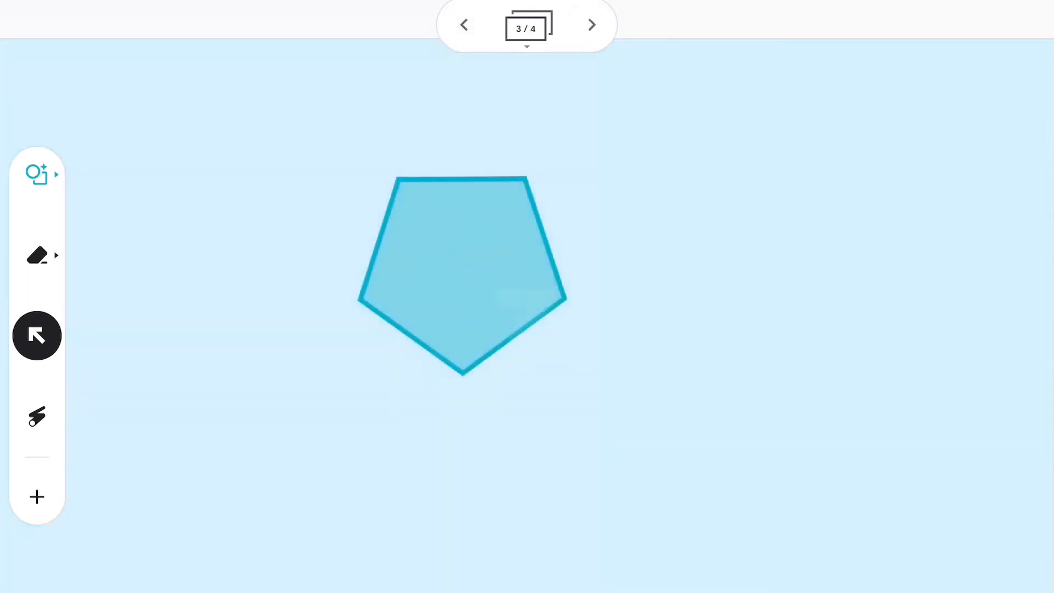
left_click(527, 29)
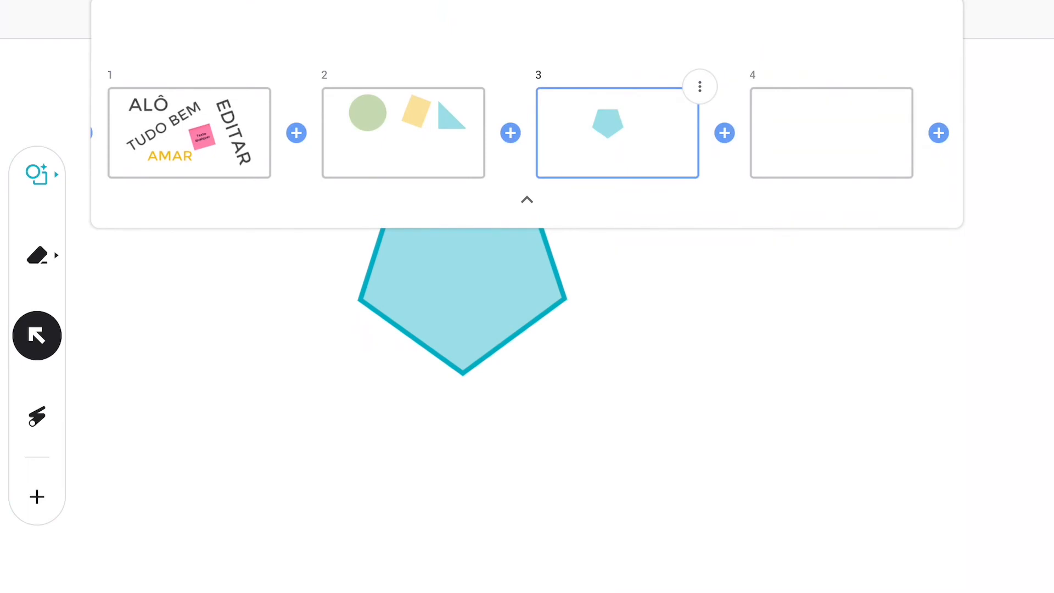
left_click(832, 133)
left_click(915, 87)
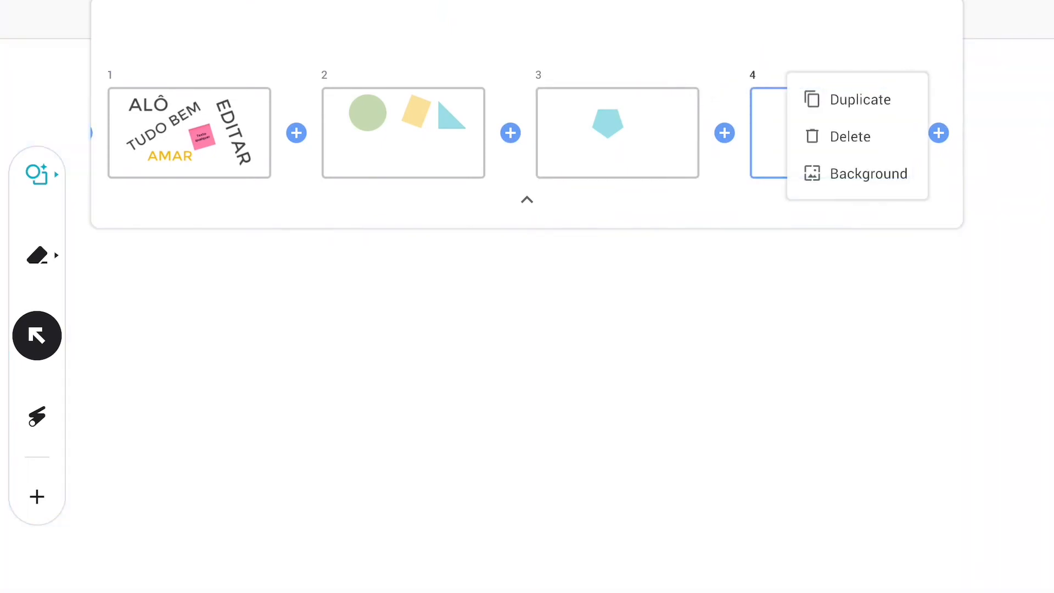
left_click(850, 136)
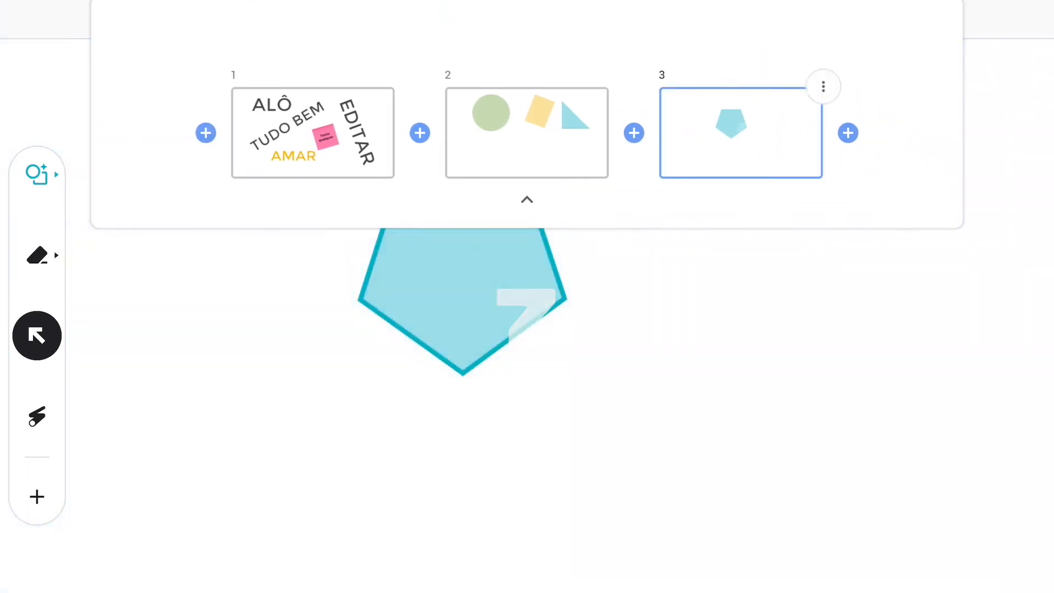
- Return to frame 2 and draw a blue freehand line with three loops below the existing shapes
left_click(527, 133)
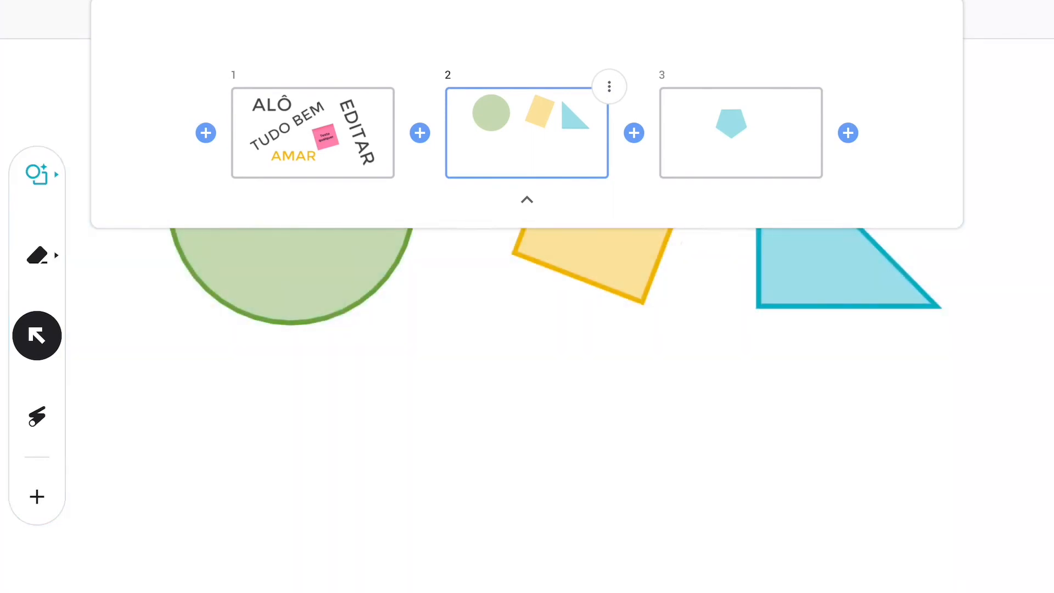
left_click(37, 174)
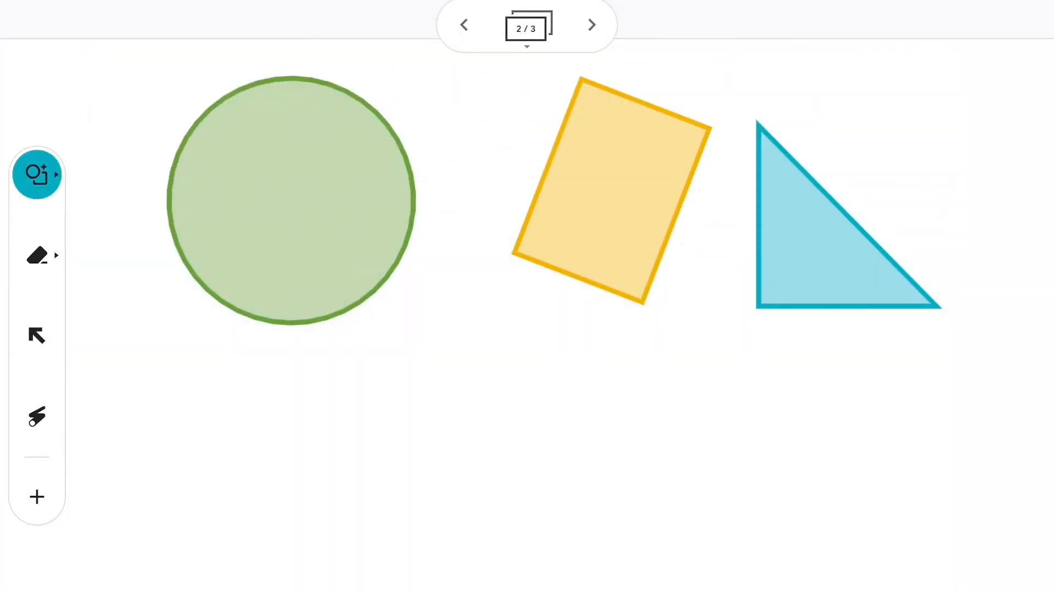
left_click(36, 174)
mouse_move(396, 527)
left_mouse_down()
mouse_move(414, 530)
mouse_move(627, 423)
mouse_move(779, 500)
mouse_move(833, 498)
left_mouse_up()
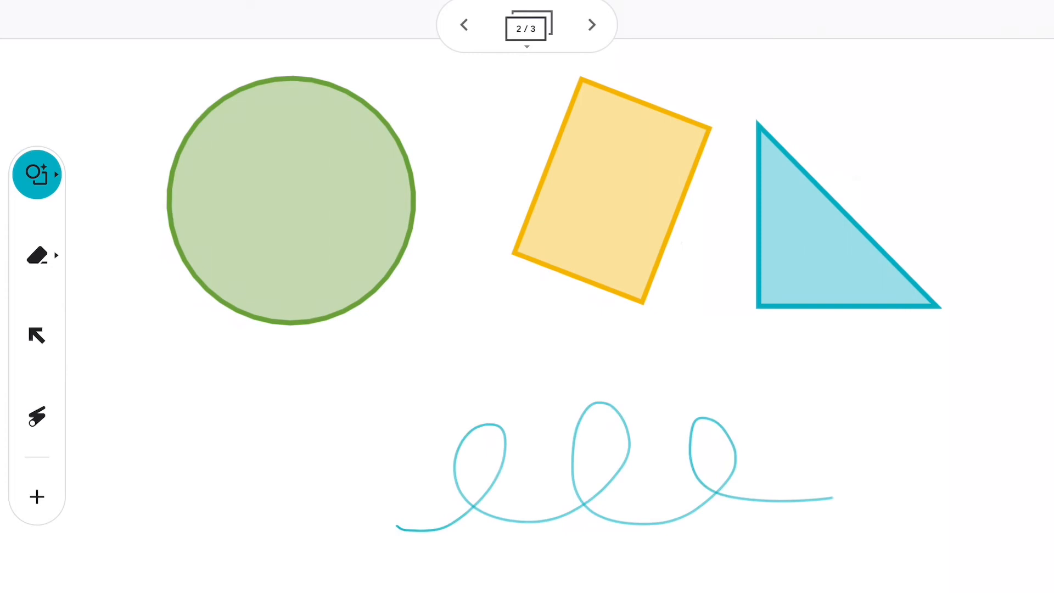
- Draw a blue right triangle below the green circle and an irregular five-sided outline below the existing blue triangle
mouse_move(170, 381)
left_mouse_down()
mouse_move(245, 552)
mouse_move(240, 441)
mouse_move(170, 384)
left_mouse_up()
mouse_move(866, 392)
left_mouse_down()
mouse_move(865, 501)
mouse_move(928, 436)
mouse_move(853, 356)
mouse_move(855, 403)
left_mouse_up()
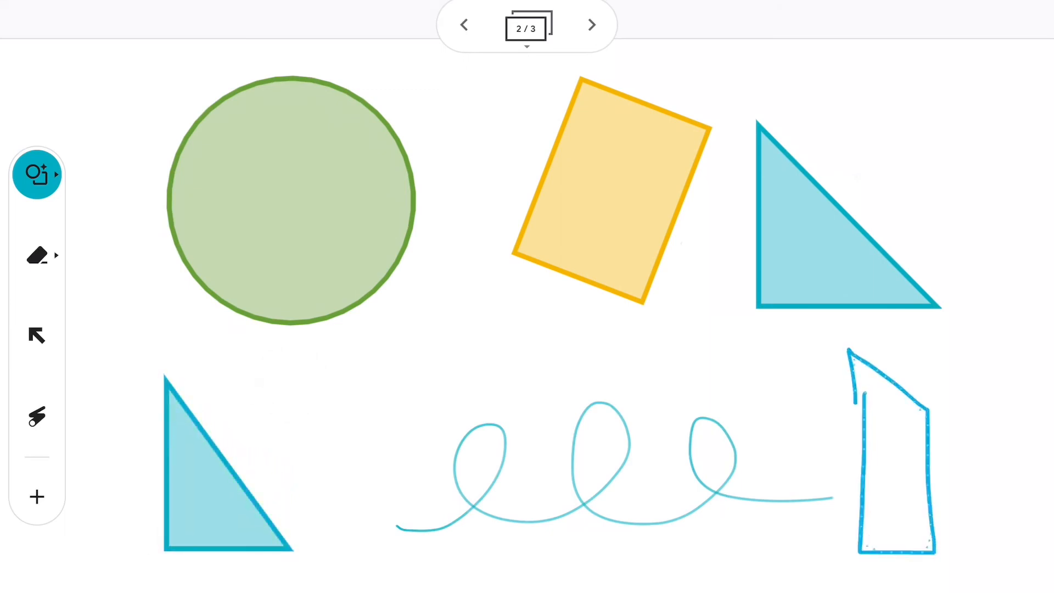